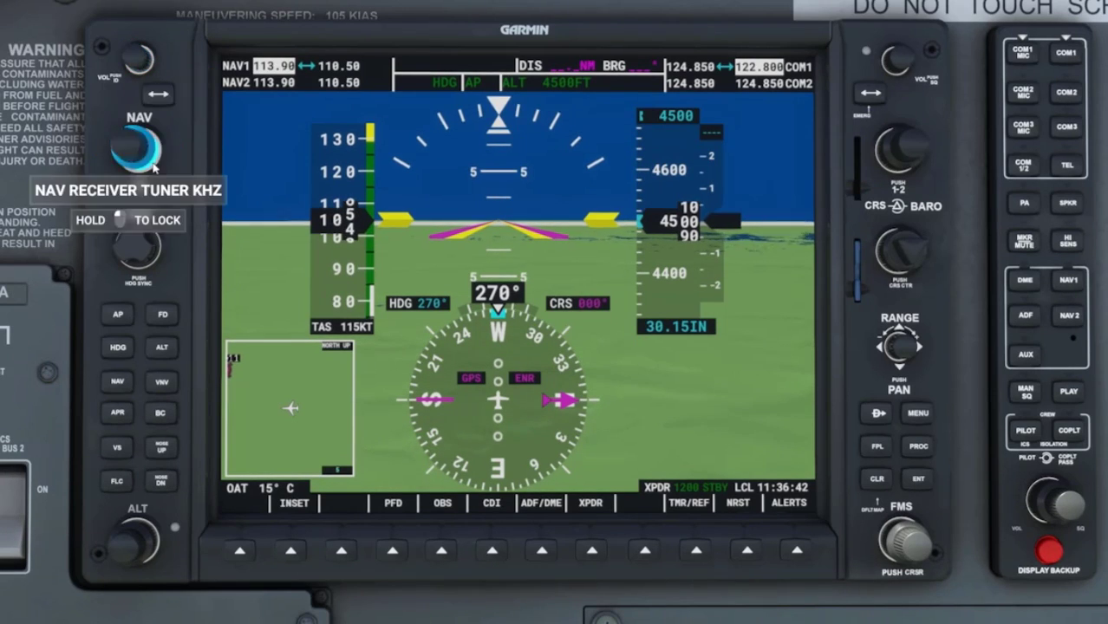
# Step: Tune the NAV1 standby frequency to 114.20 and swap it into the active position
pyautogui.scroll(1, 156, 159)
pyautogui.scroll(-2, 136, 147)
pyautogui.scroll(-1, 136, 148)
pyautogui.scroll(-7, 137, 148)
pyautogui.scroll(-2, 136, 148)
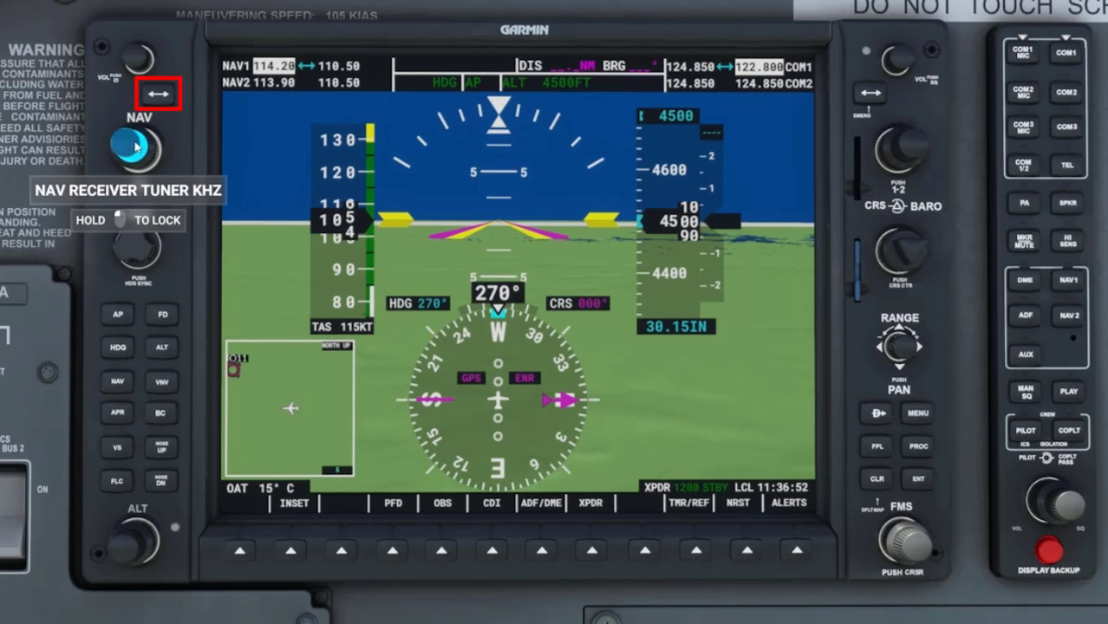
pyautogui.click(160, 95)
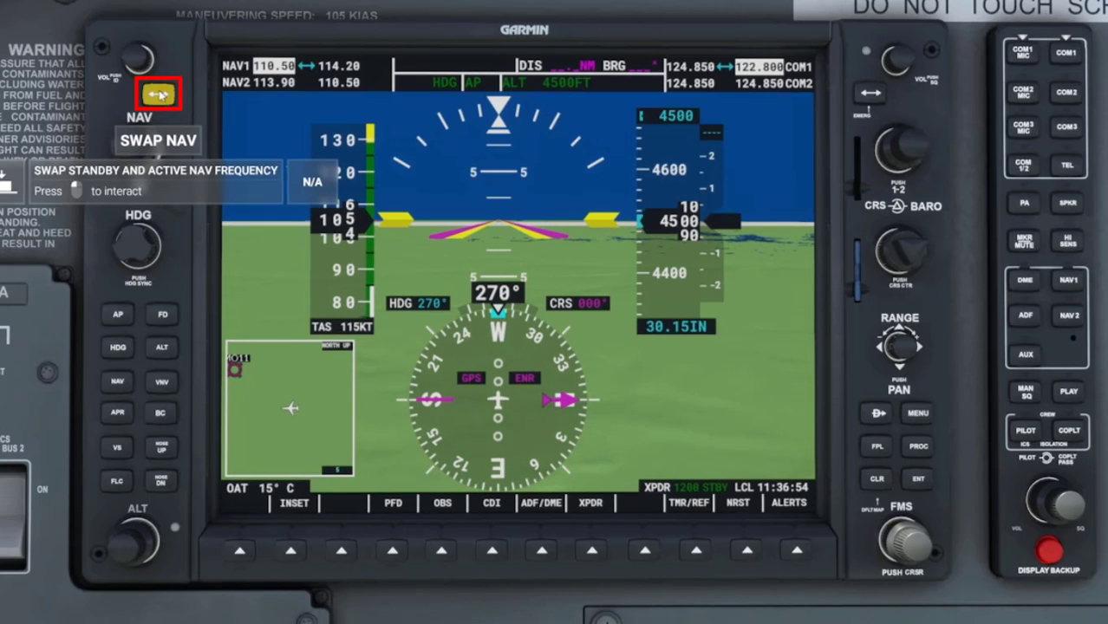
# Step: Switch the CDI source to VOR1 and set the course to 052° to centre the deviation needle
pyautogui.click(493, 551)
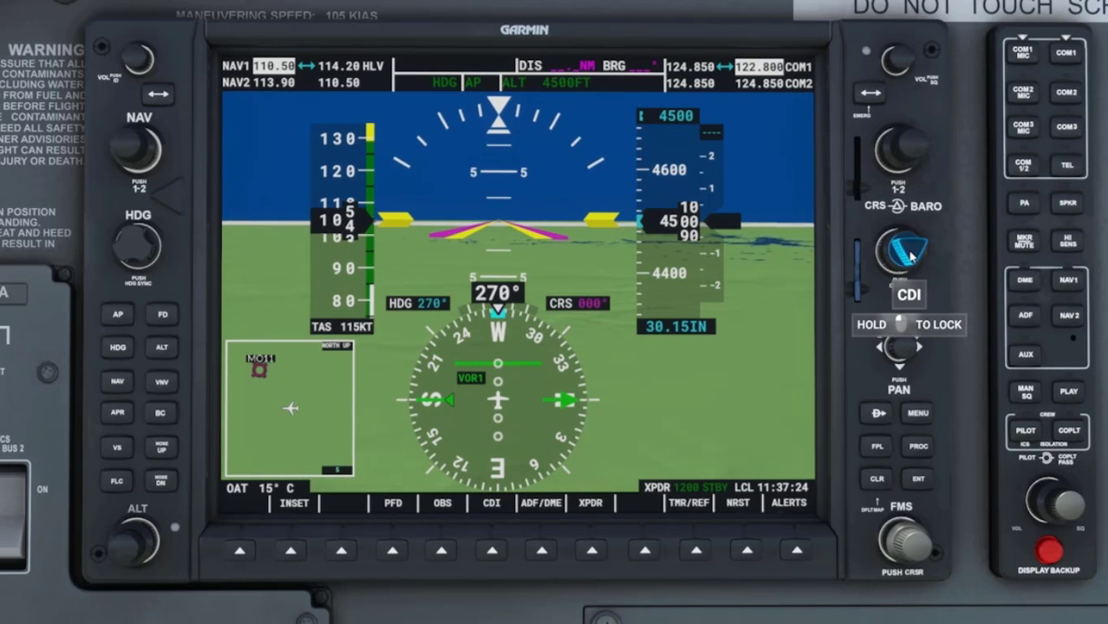
pyautogui.scroll(1, 911, 253)
pyautogui.scroll(2, 911, 253)
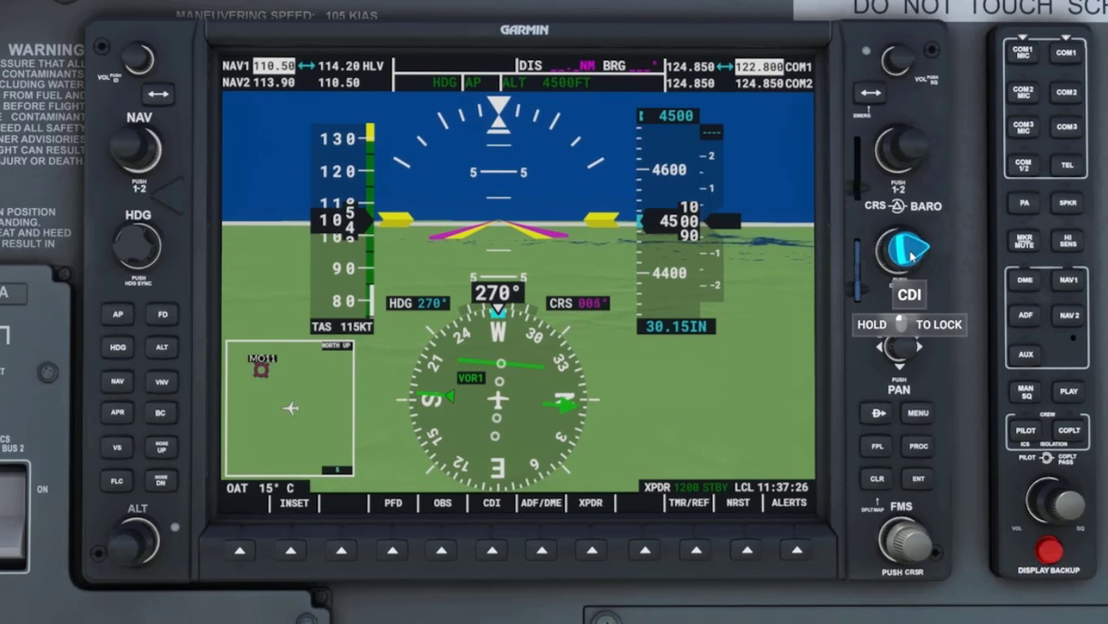
pyautogui.scroll(5, 911, 253)
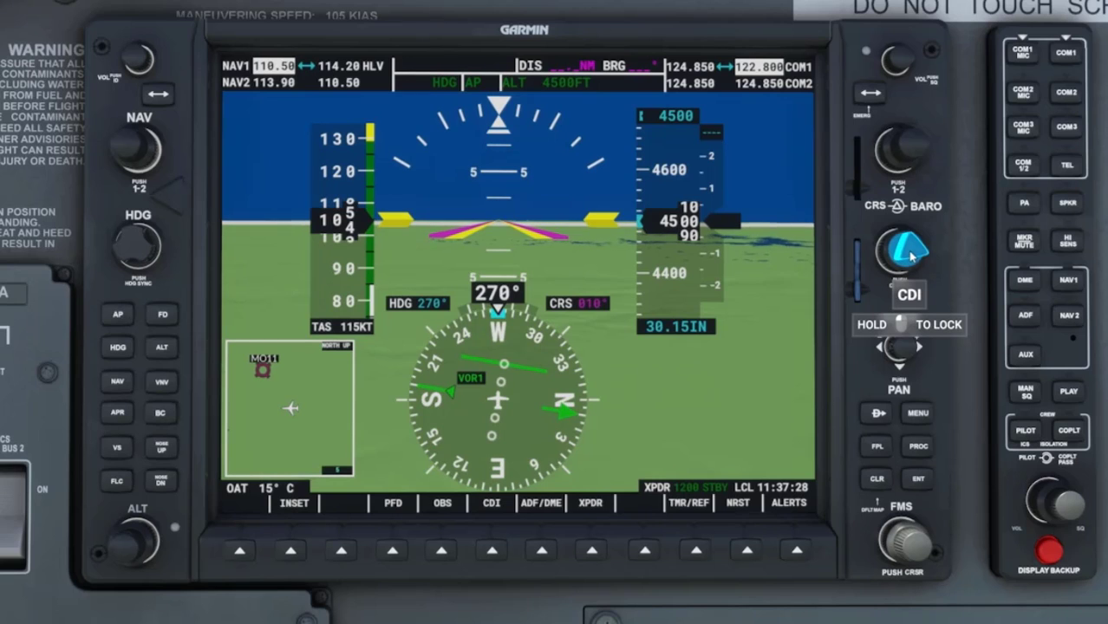
pyautogui.scroll(2, 910, 253)
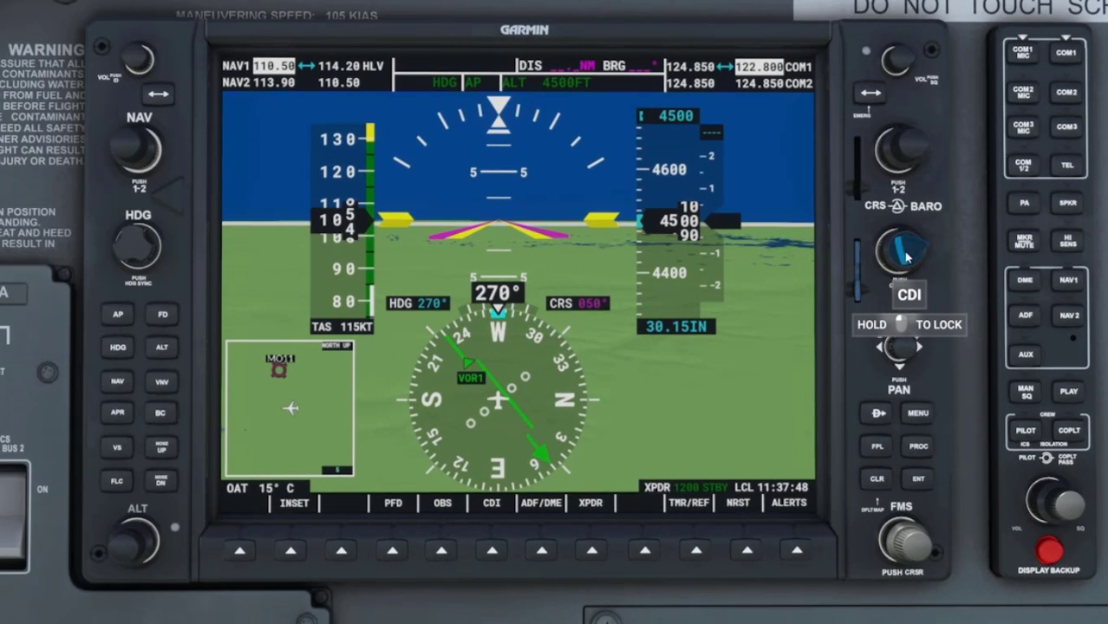
pyautogui.scroll(1, 907, 257)
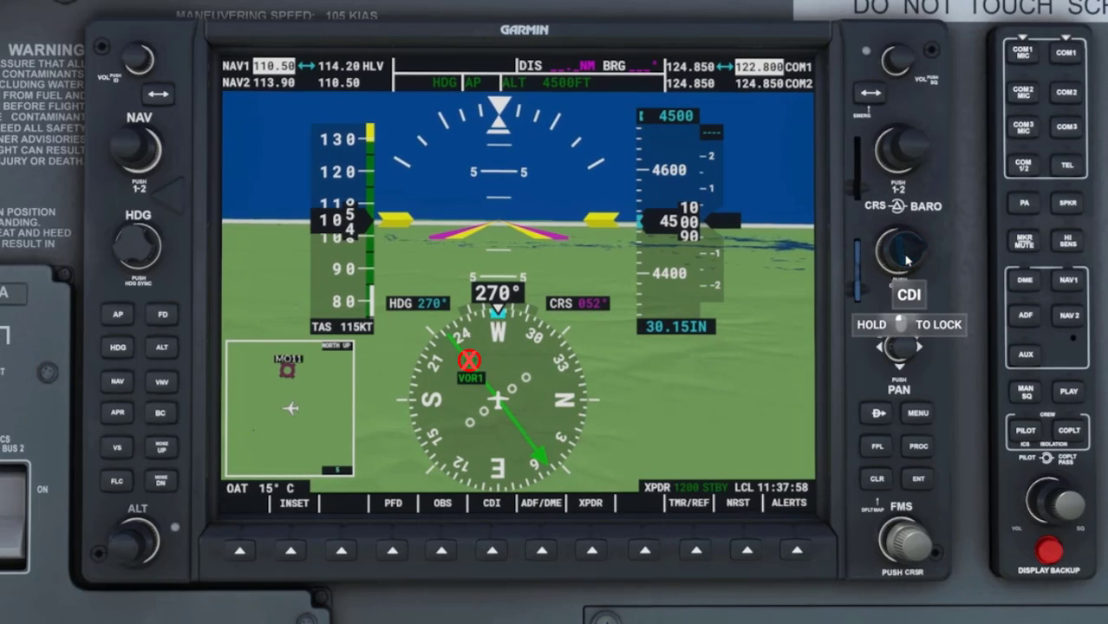
# Step: Increase the VOR1 course to 230° so the deviation needle centres with a TO indication
pyautogui.scroll(3, 907, 259)
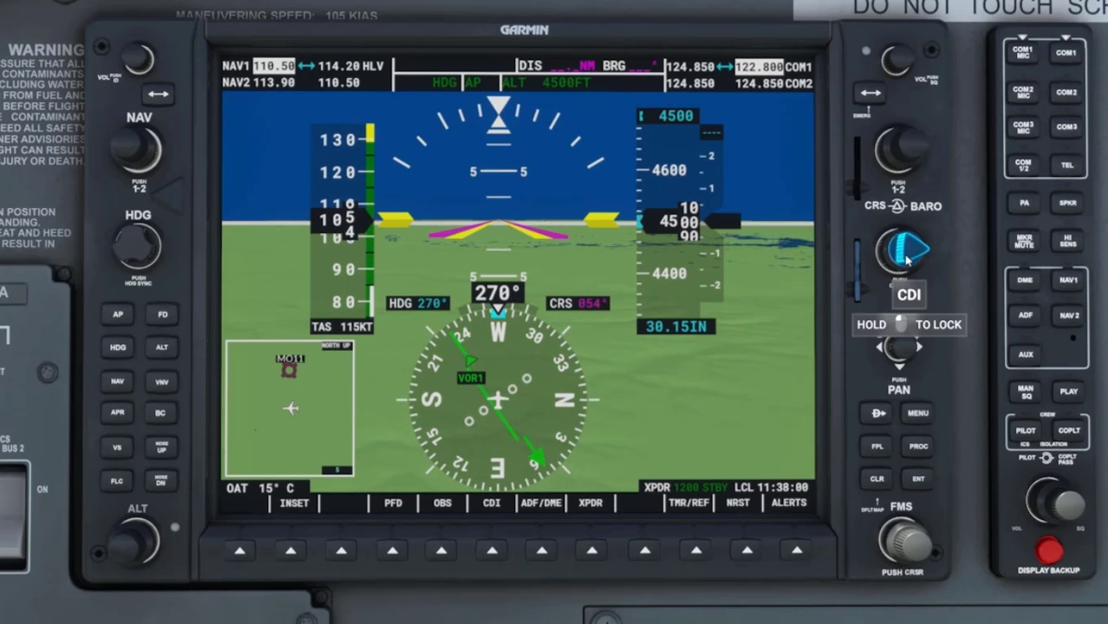
pyautogui.scroll(7, 907, 258)
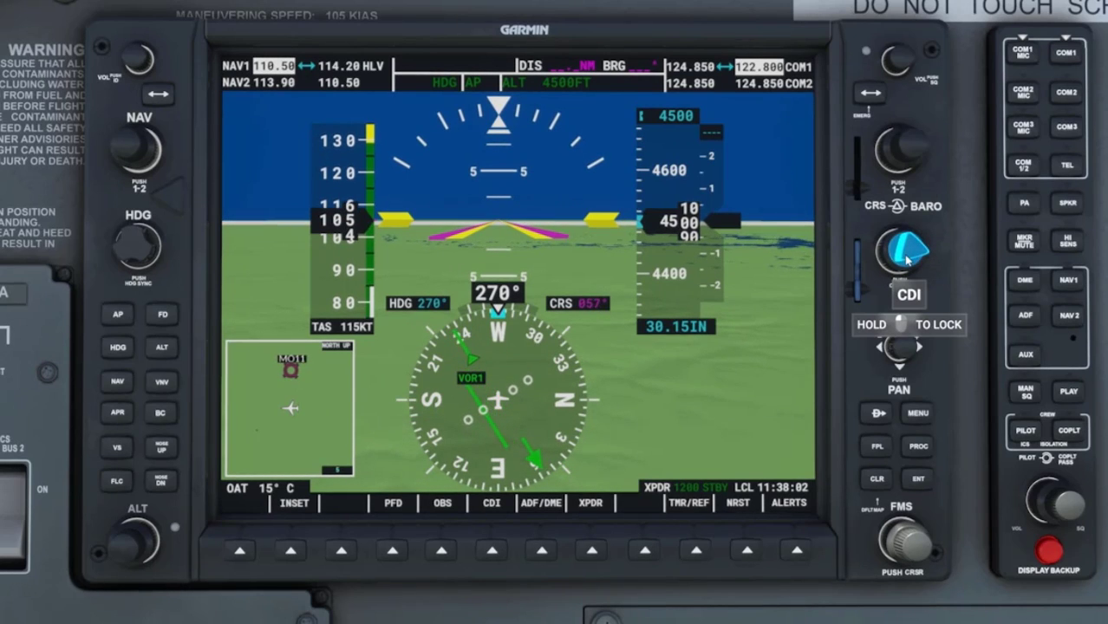
pyautogui.scroll(7, 908, 259)
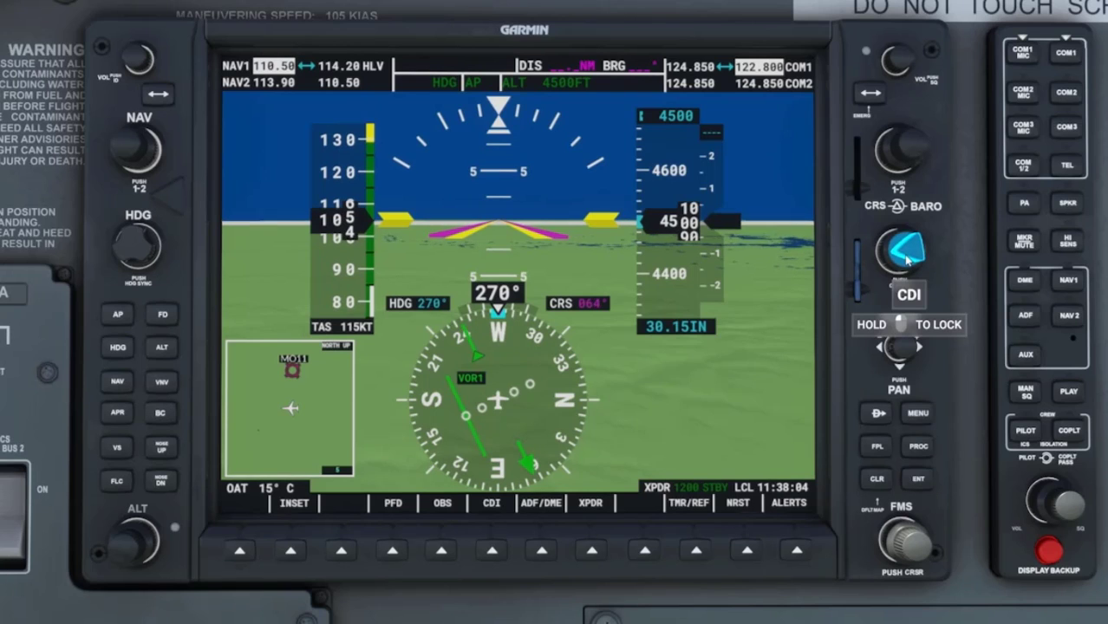
pyautogui.scroll(4, 907, 257)
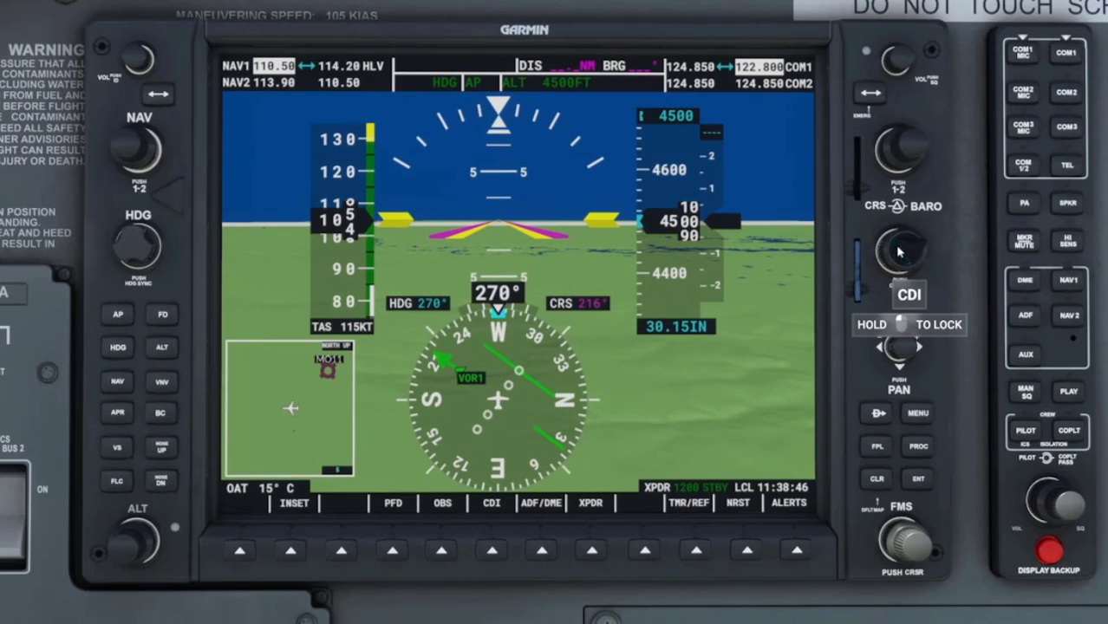
pyautogui.scroll(3, 900, 252)
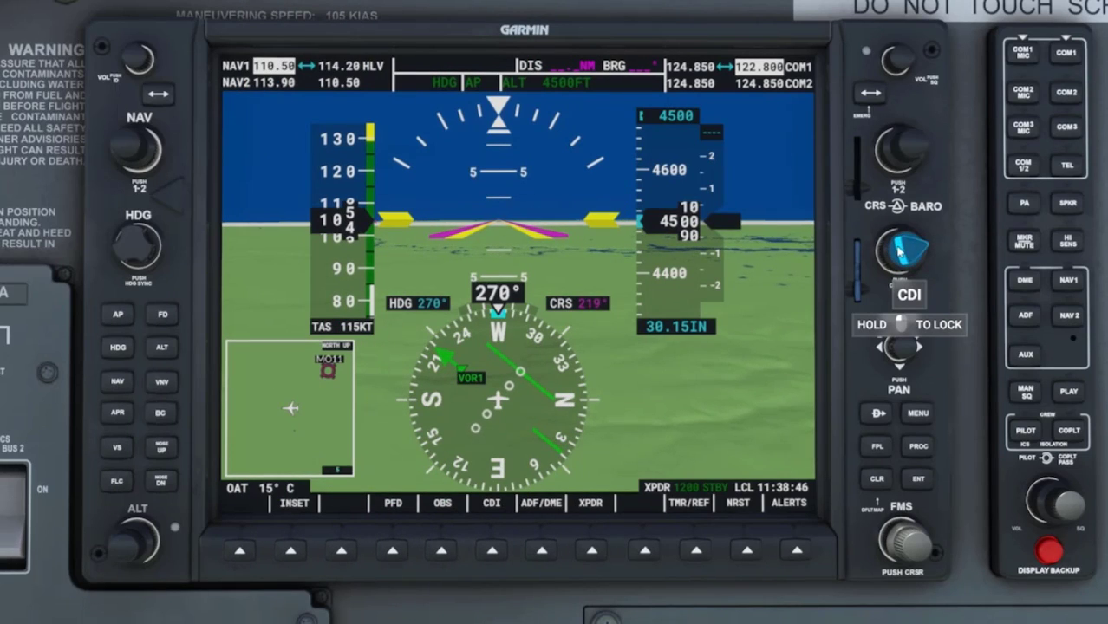
pyautogui.scroll(5, 901, 252)
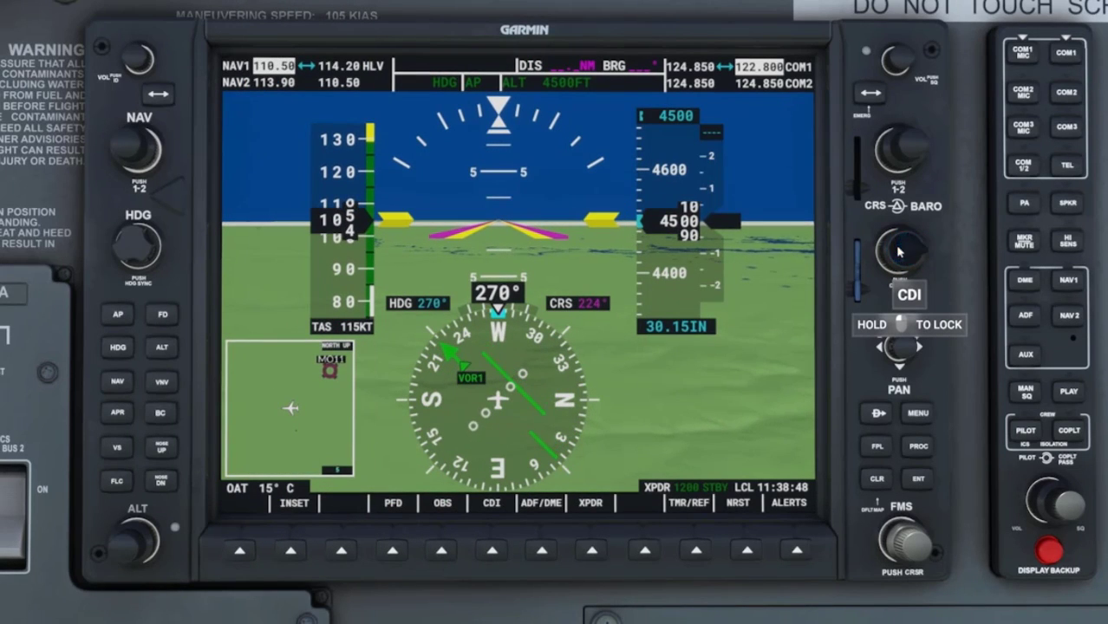
pyautogui.scroll(2, 900, 251)
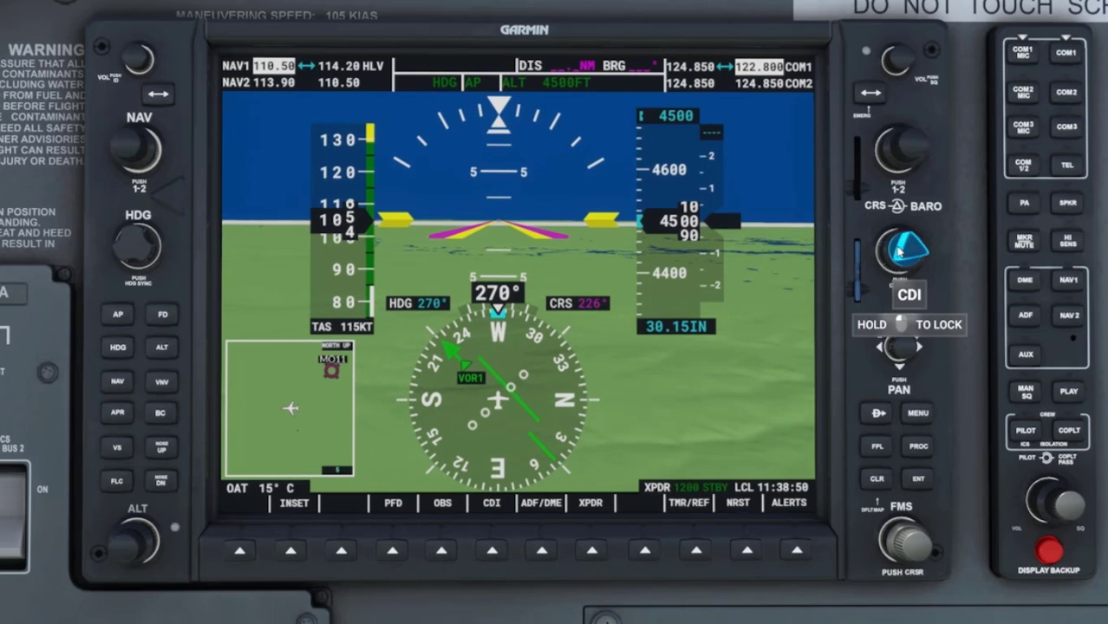
pyautogui.scroll(1, 900, 252)
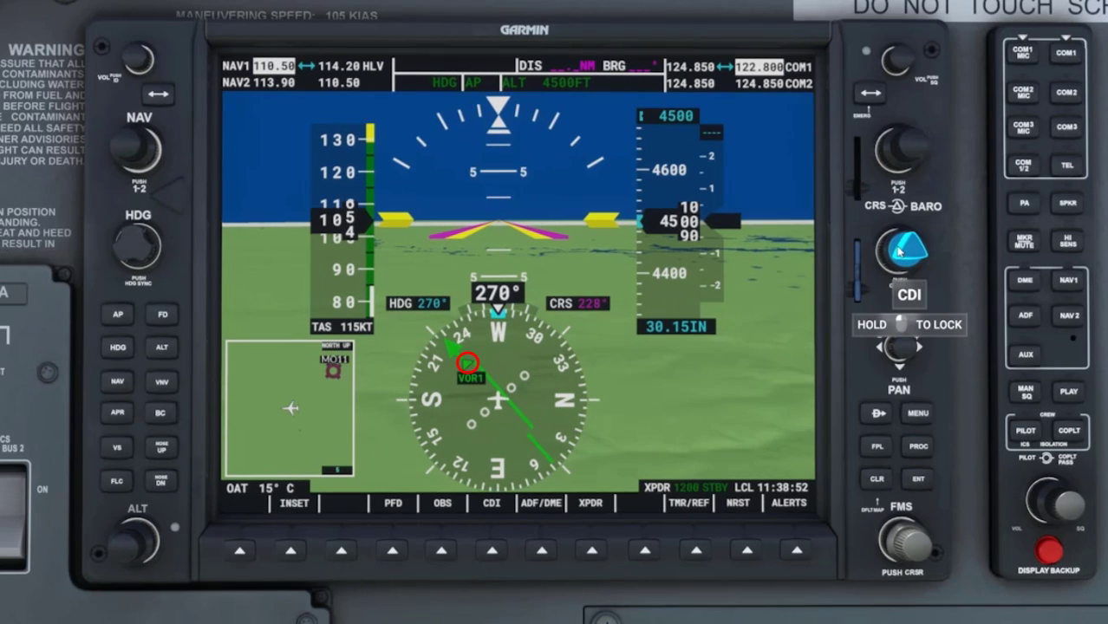
pyautogui.scroll(2, 900, 251)
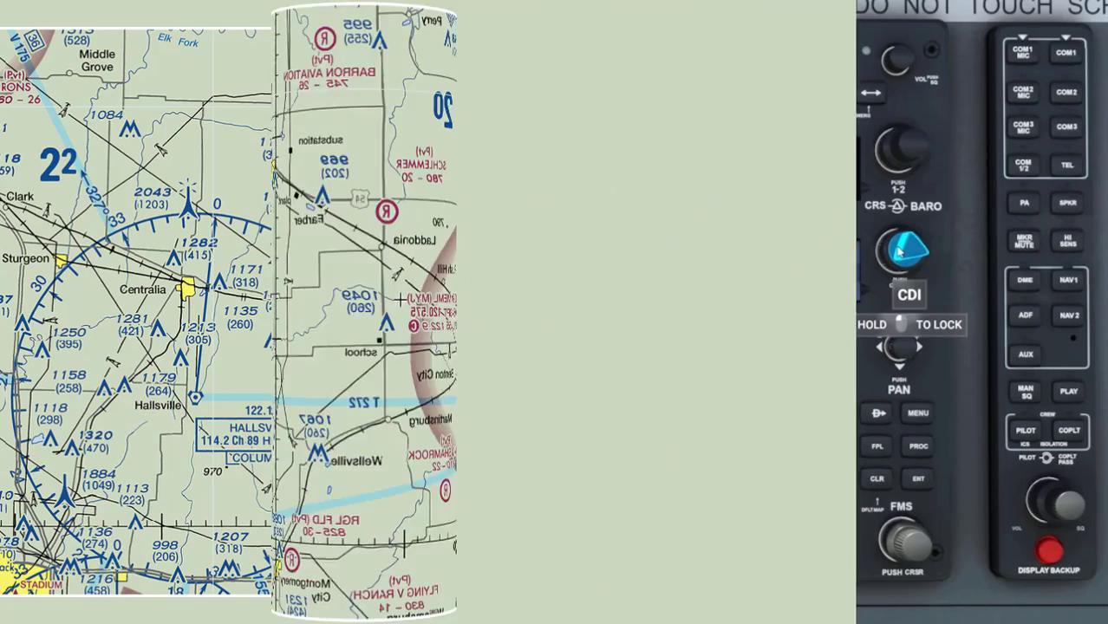
pyautogui.scroll(2, 899, 252)
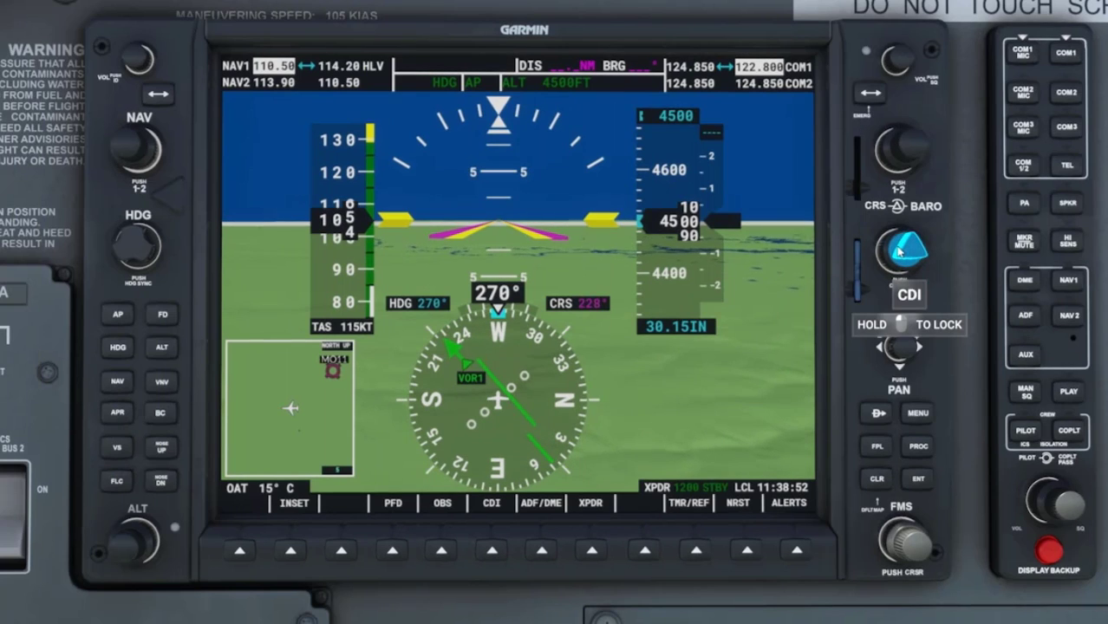
pyautogui.scroll(1, 900, 251)
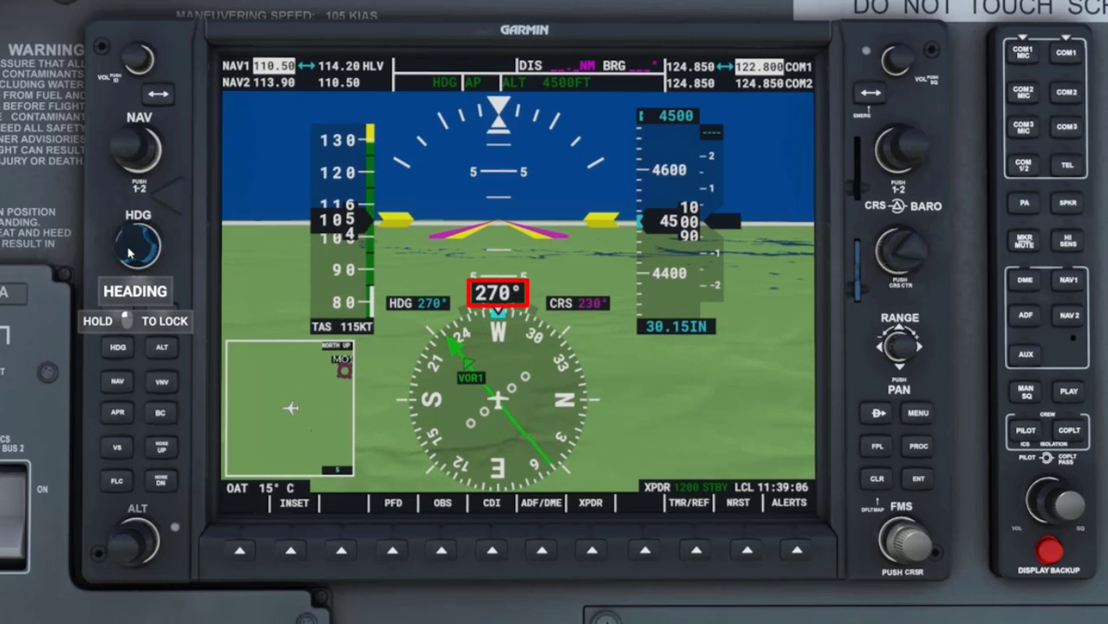
# Step: Set the heading bug to 230° to turn the aircraft onto the selected course
pyautogui.scroll(-4, 128, 251)
pyautogui.scroll(-5, 128, 252)
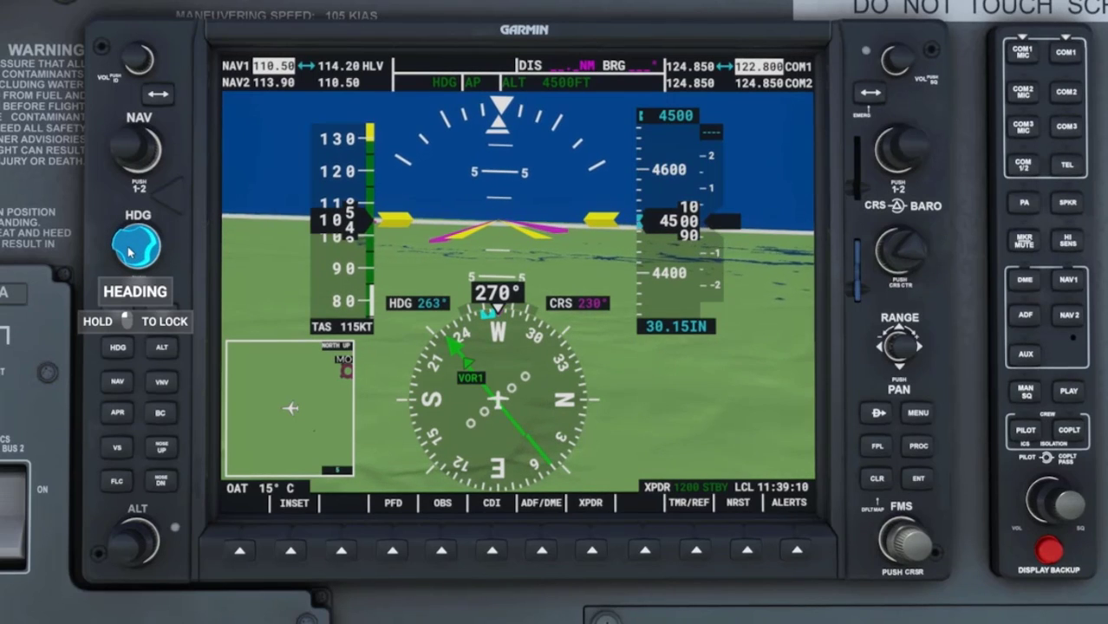
pyautogui.scroll(-5, 129, 252)
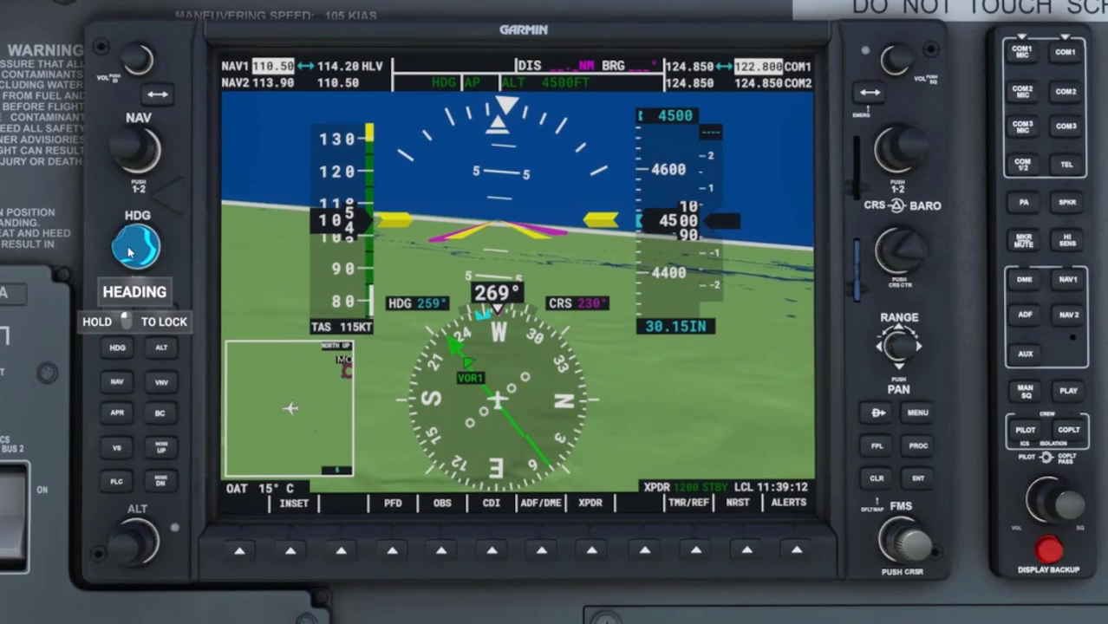
pyautogui.scroll(-4, 129, 251)
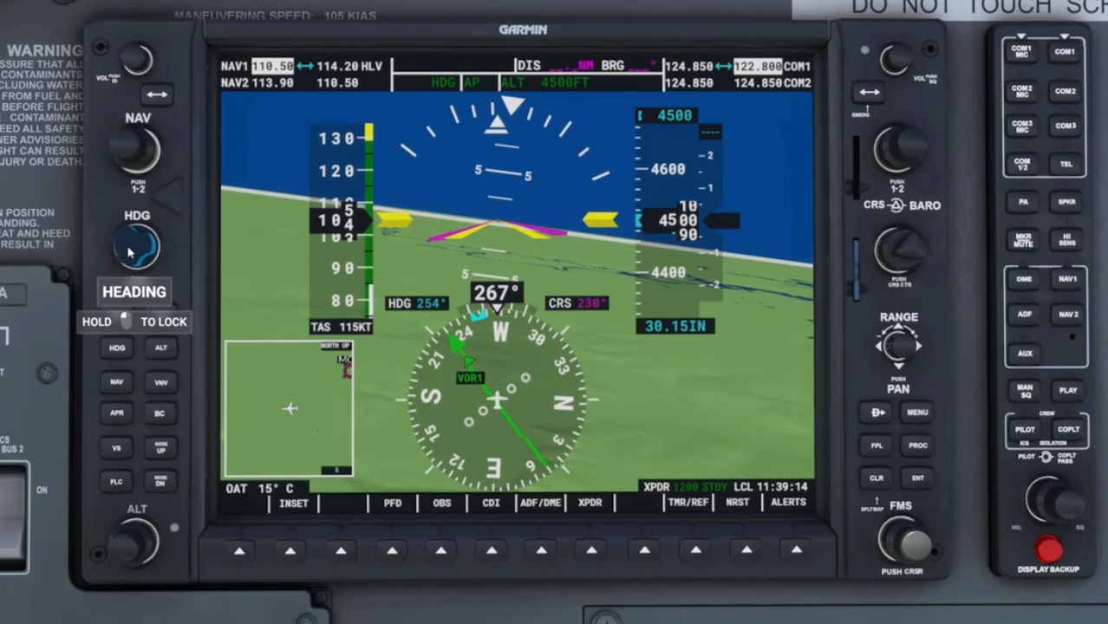
pyautogui.scroll(-3, 128, 251)
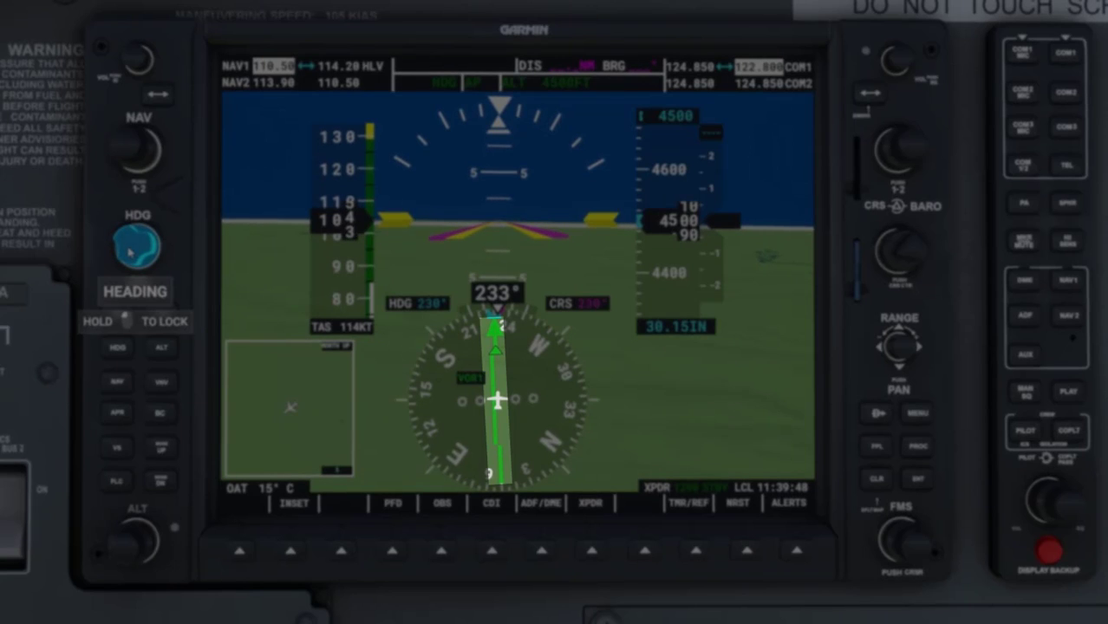
# Step: Set the heading bug to 215° to turn the aircraft left toward the course line
pyautogui.scroll(-2, 129, 251)
pyautogui.scroll(-6, 129, 251)
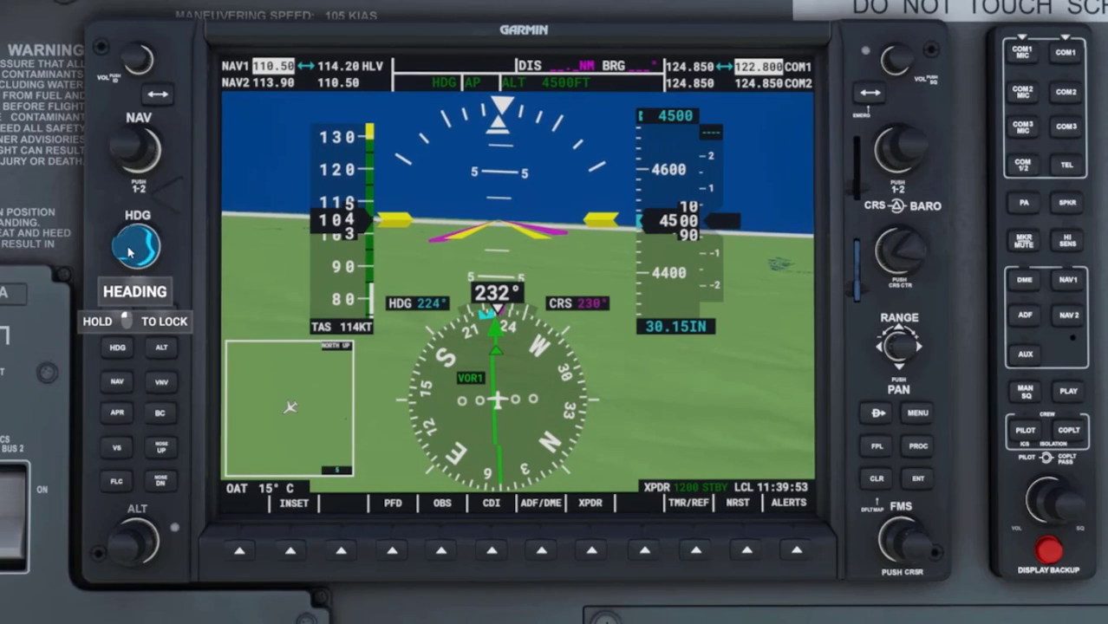
pyautogui.scroll(-3, 129, 251)
pyautogui.scroll(-2, 128, 251)
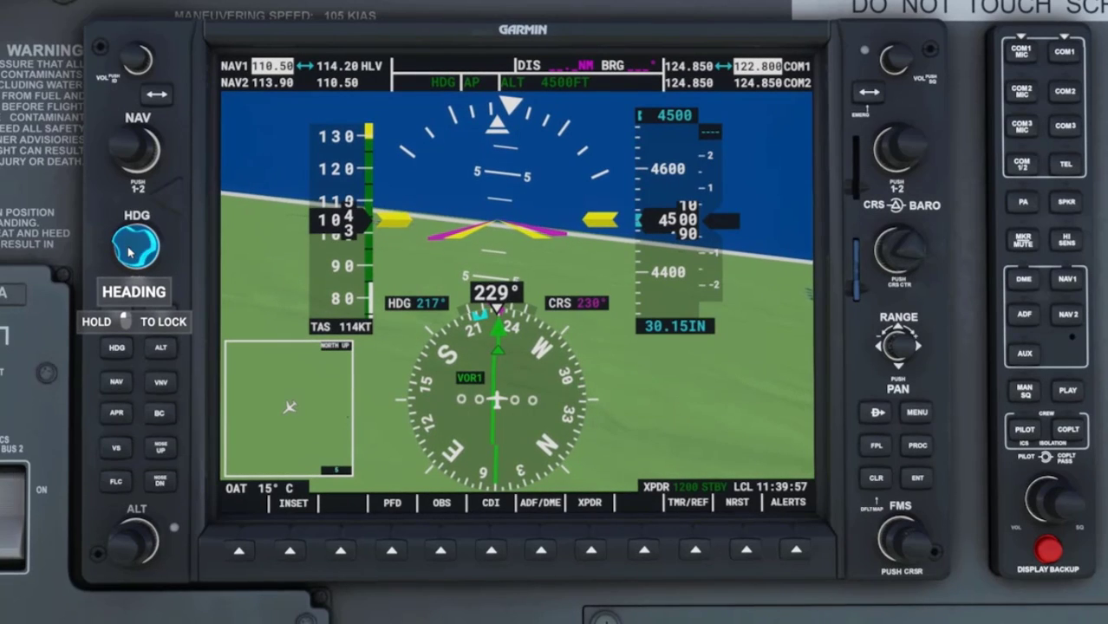
pyautogui.scroll(-1, 128, 252)
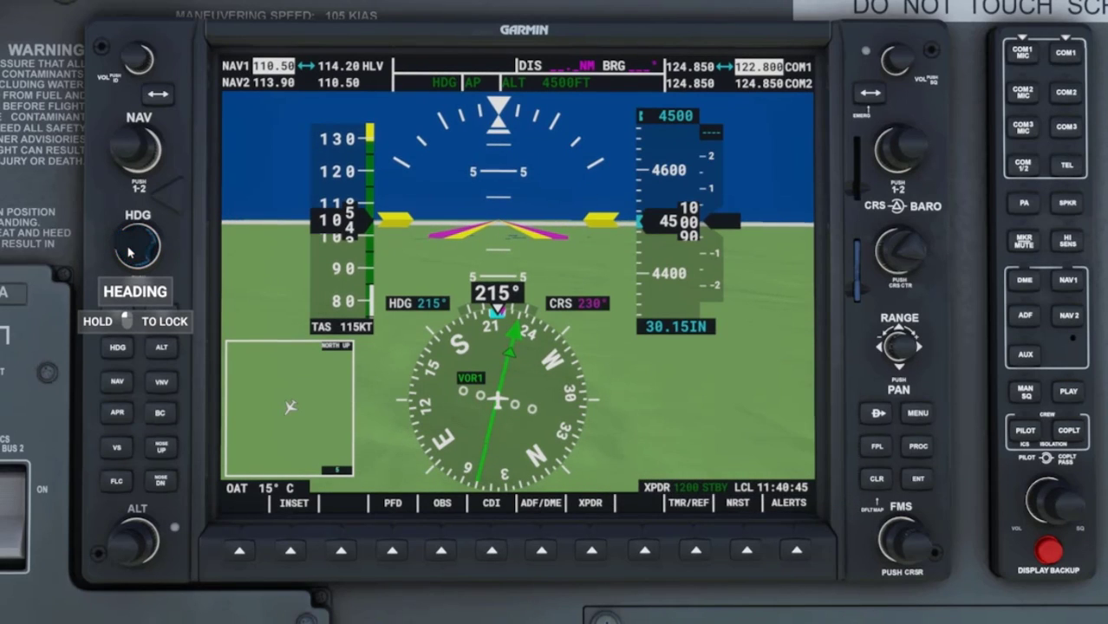
# Step: Return the heading bug to 230° to match the selected VOR course
pyautogui.scroll(1, 129, 252)
pyautogui.scroll(4, 130, 251)
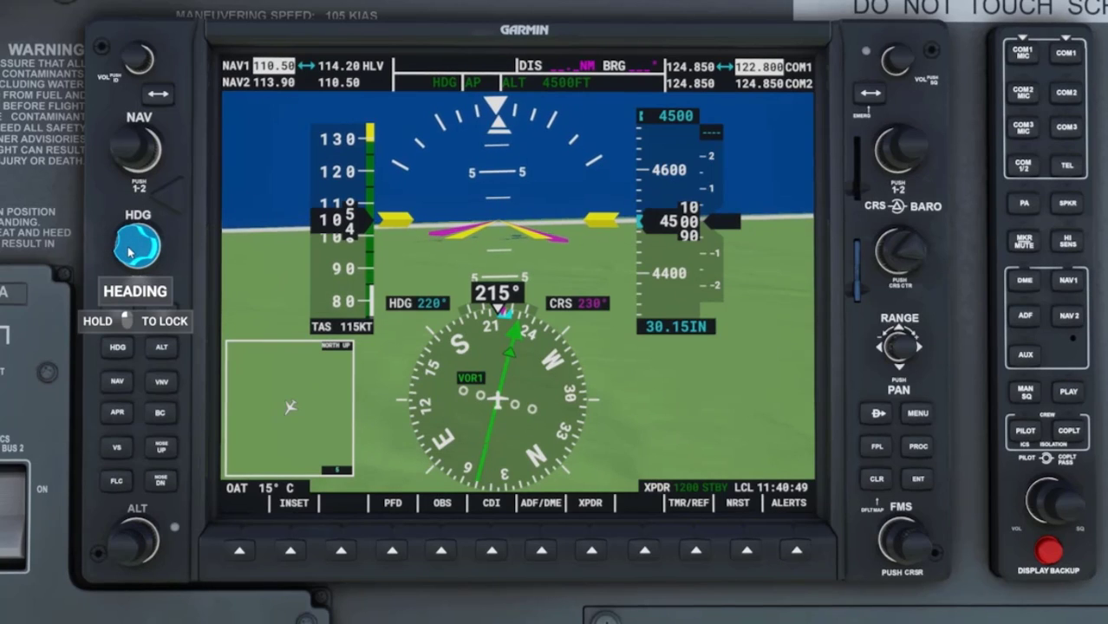
pyautogui.scroll(4, 129, 252)
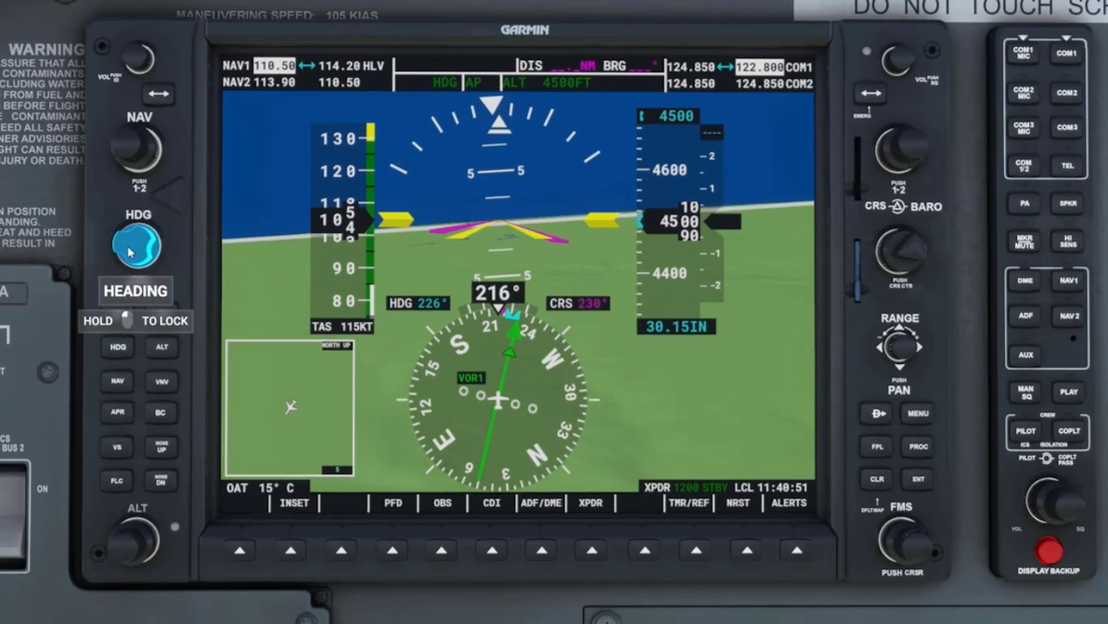
pyautogui.scroll(2, 129, 251)
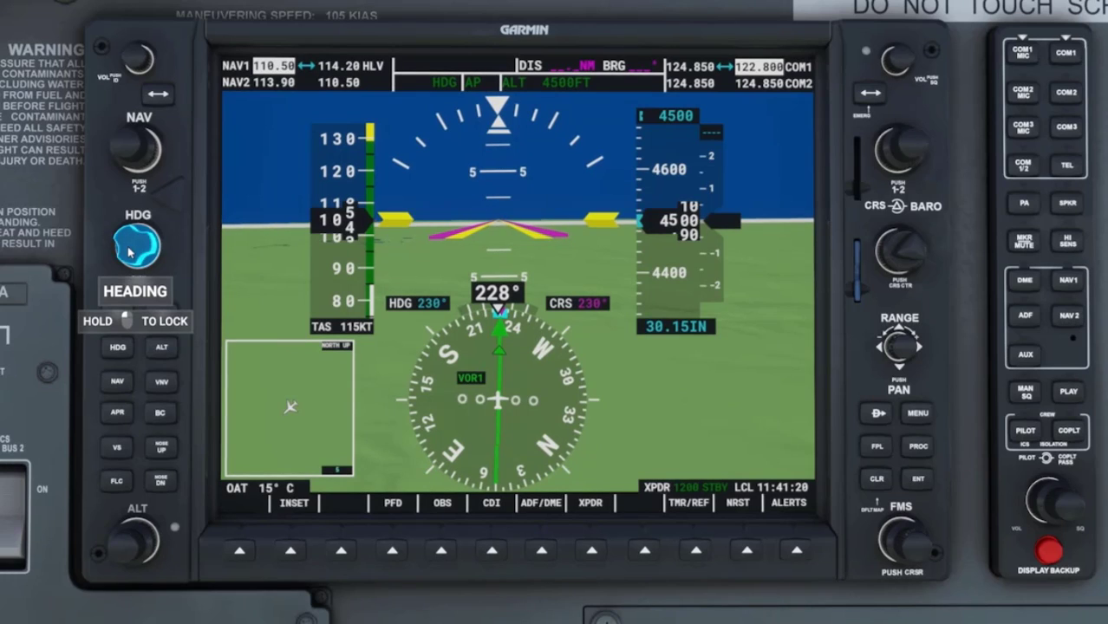
# Step: Set the heading bug to 236° to correct the aircraft's track to the right
pyautogui.scroll(1, 128, 252)
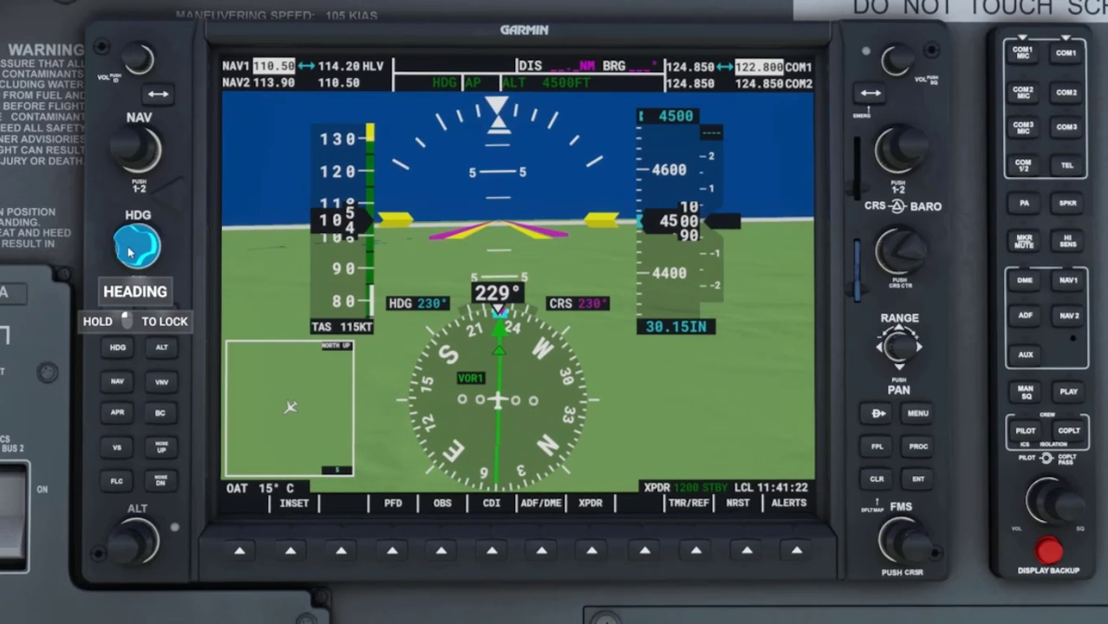
pyautogui.scroll(2, 128, 252)
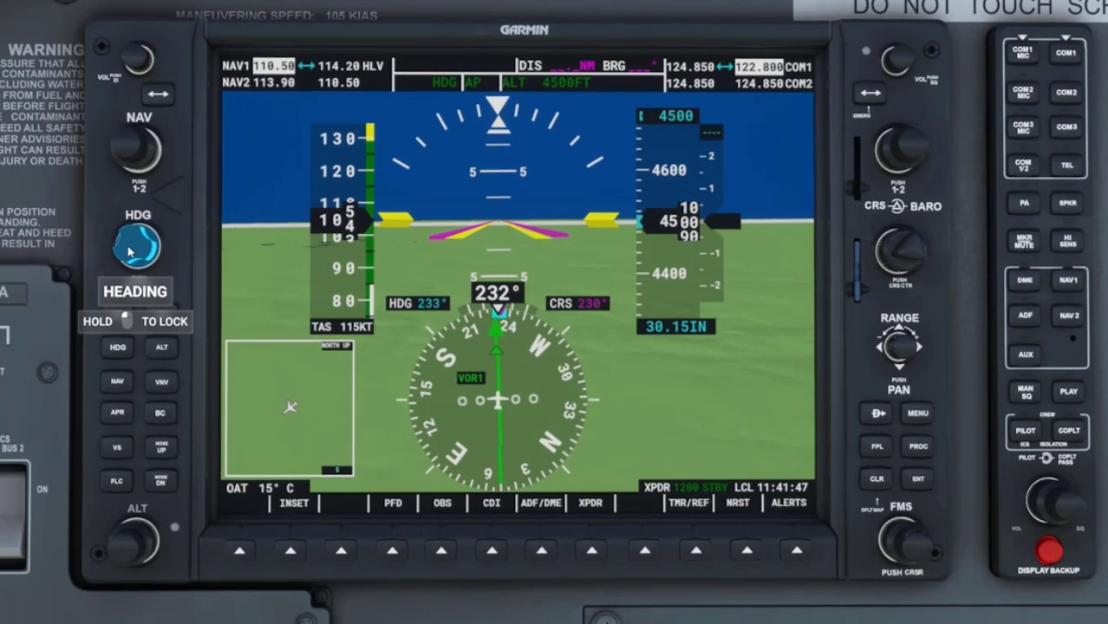
pyautogui.scroll(2, 129, 252)
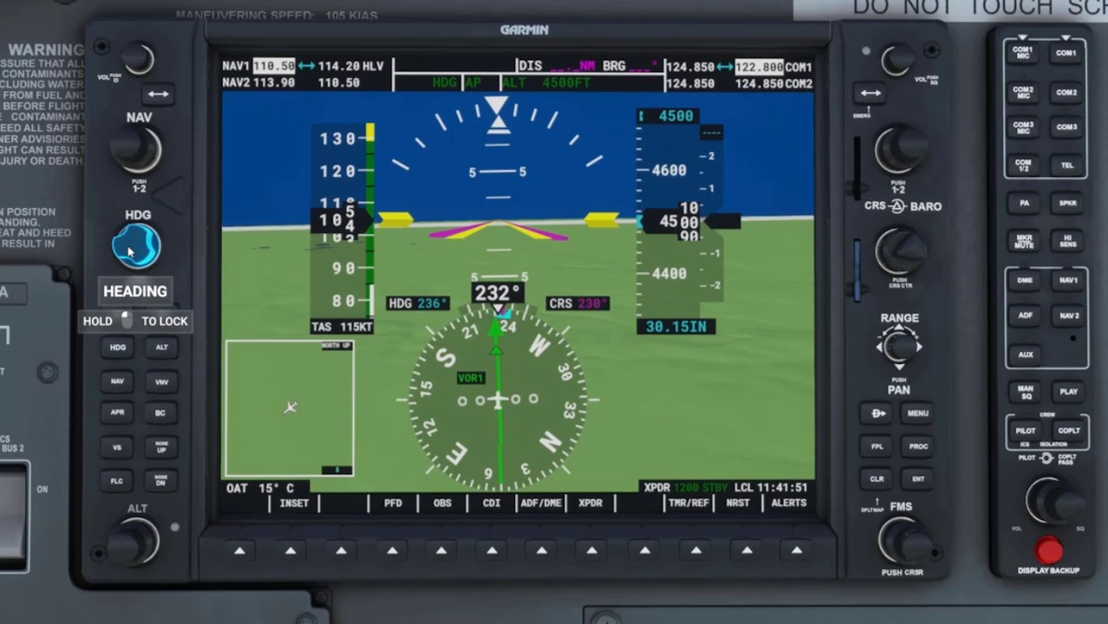